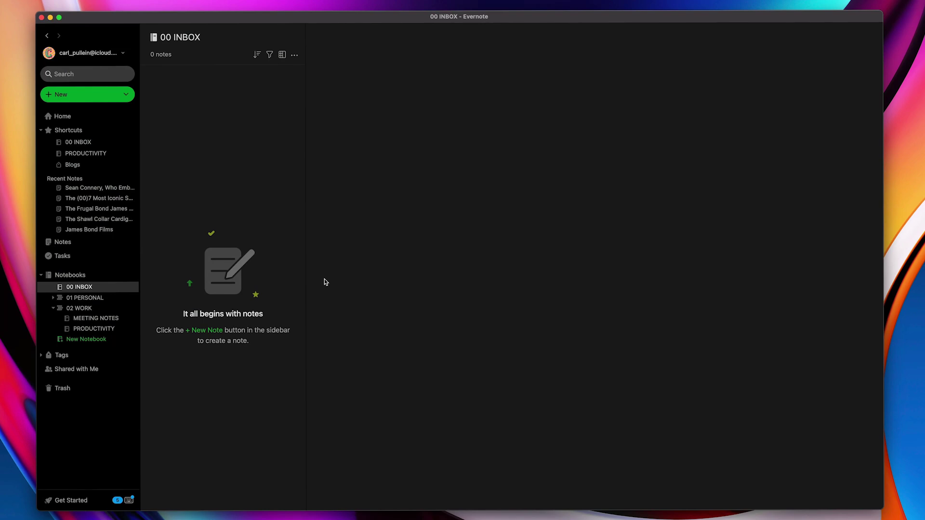
Open the shared Project Goldeneye note and enlarge the interface to read it
click(75, 375)
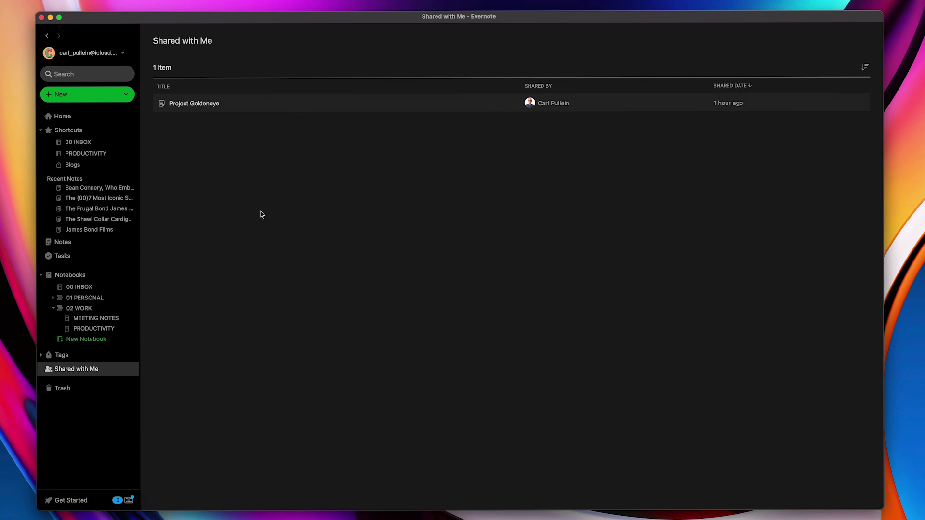
click(202, 103)
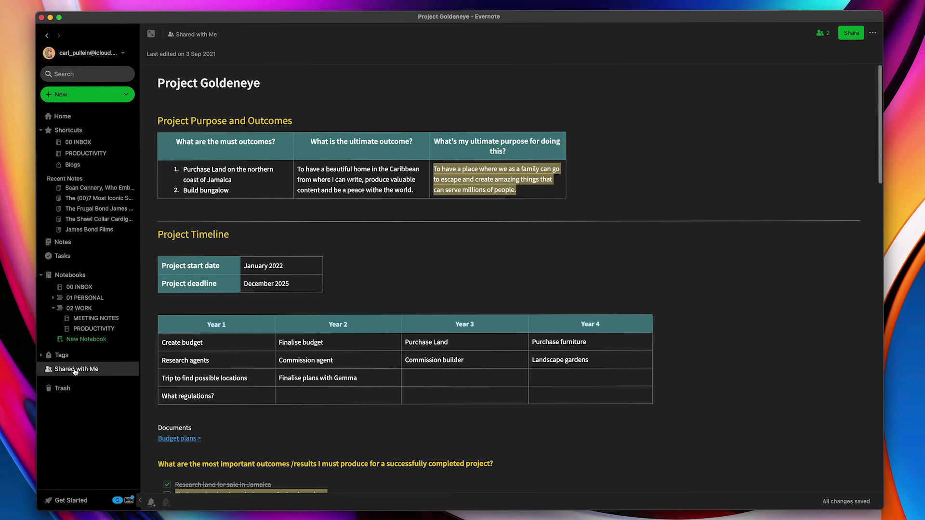
key(super+equal)
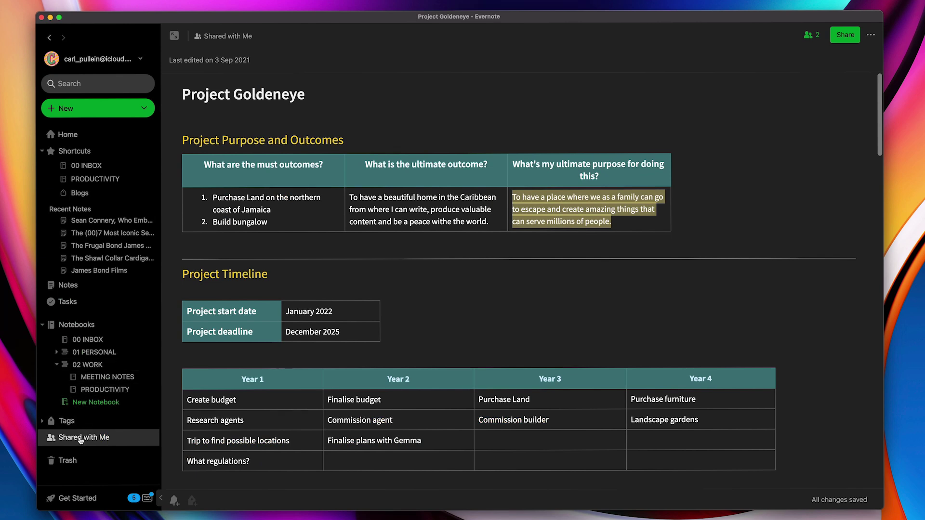
scroll(487, 313, down, 15)
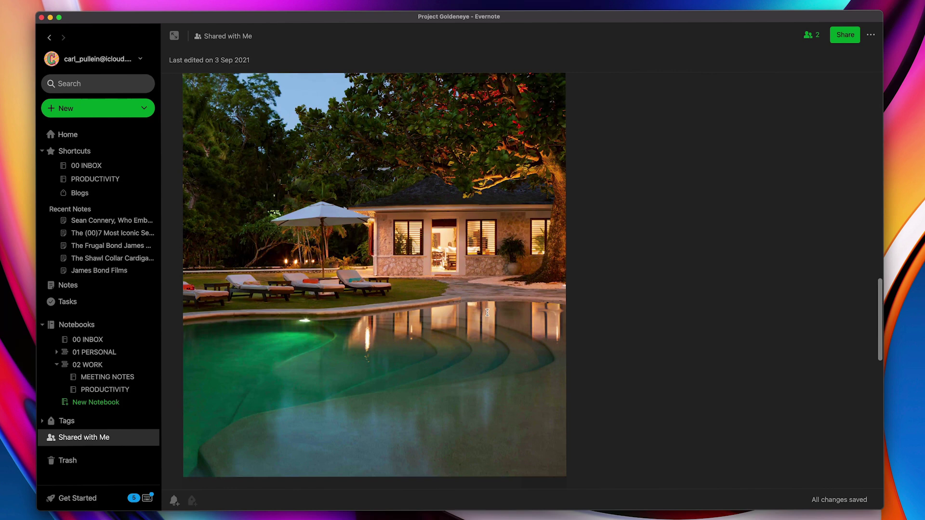
scroll(487, 248, down, 5)
scroll(487, 248, up, 20)
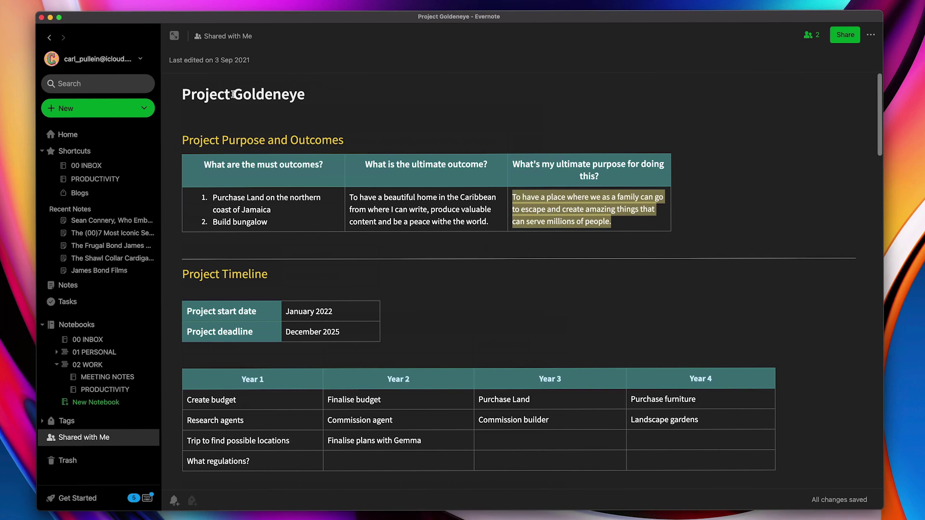
Check Goldeneye in the note title, then rerun the Goldeneye search from 00 INBOX
drag(234, 94, 304, 96)
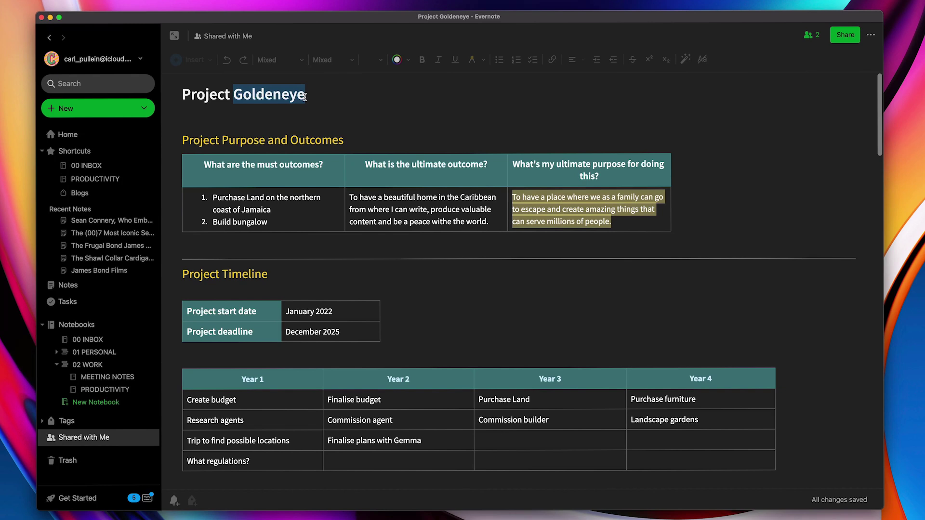
click(315, 96)
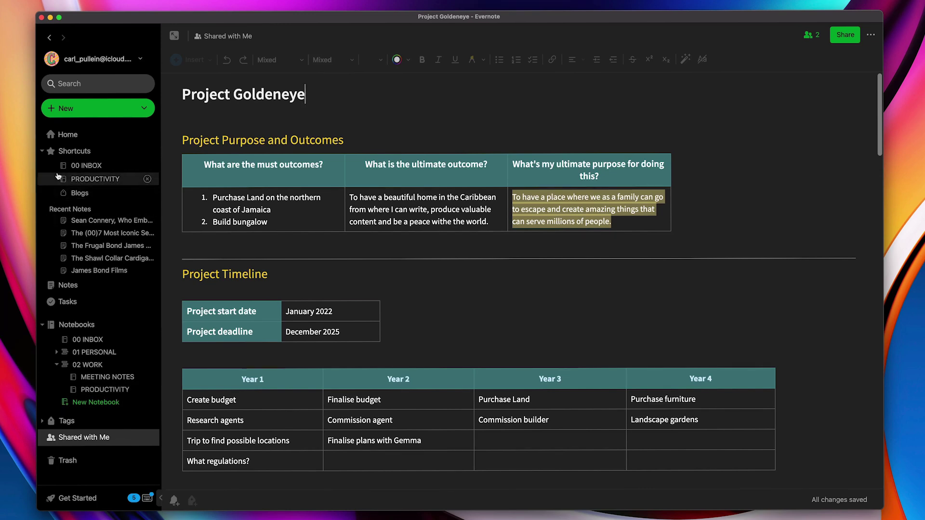
click(108, 171)
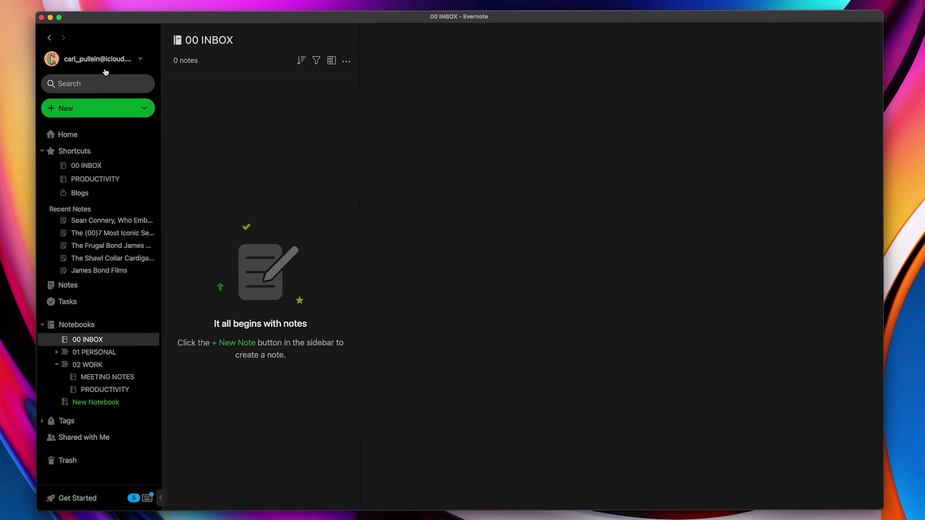
click(98, 87)
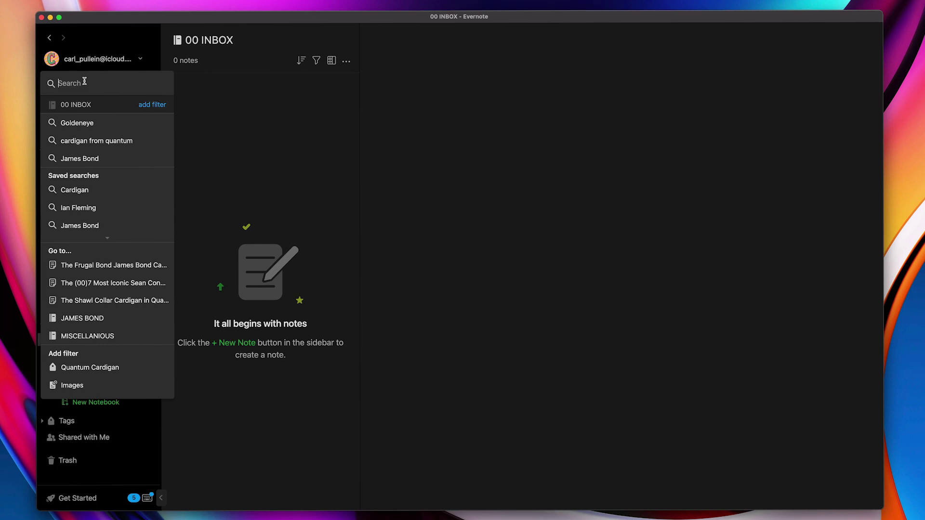
click(84, 129)
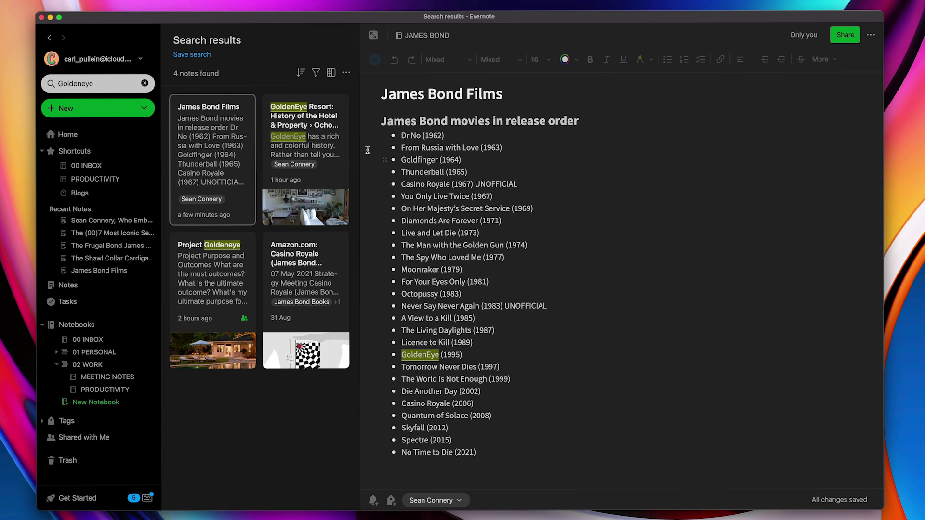
Preview the GoldenEye Resort web clip, Project Goldeneye and Amazon Casino Royale results
click(314, 158)
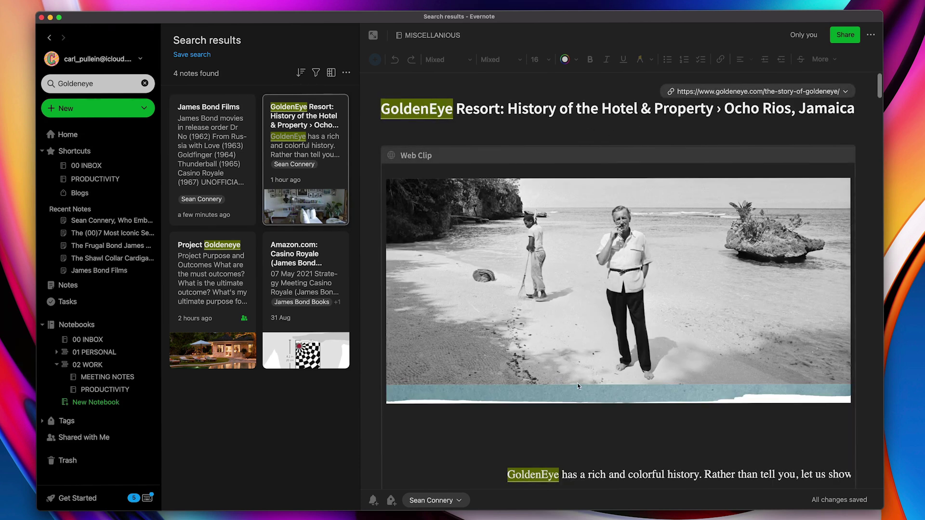
scroll(576, 382, down, 10)
scroll(577, 383, up, 6)
scroll(578, 386, up, 5)
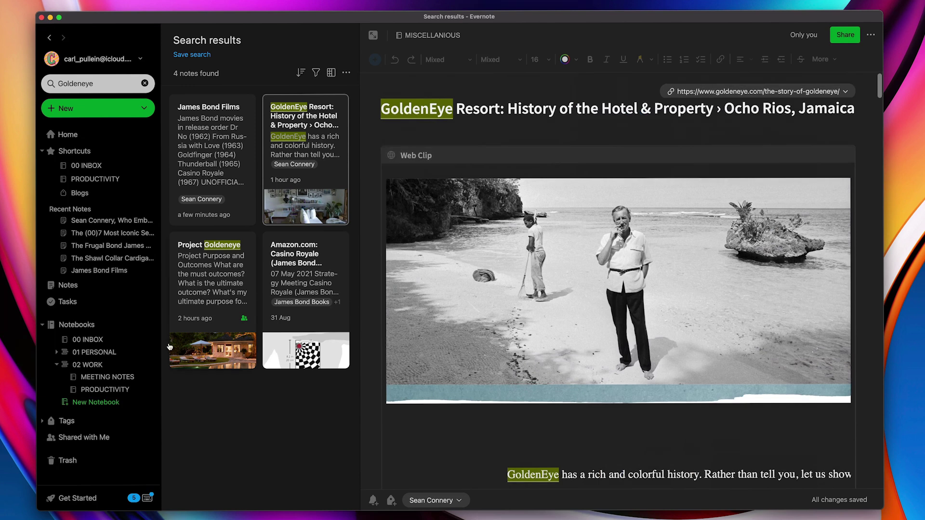
click(190, 289)
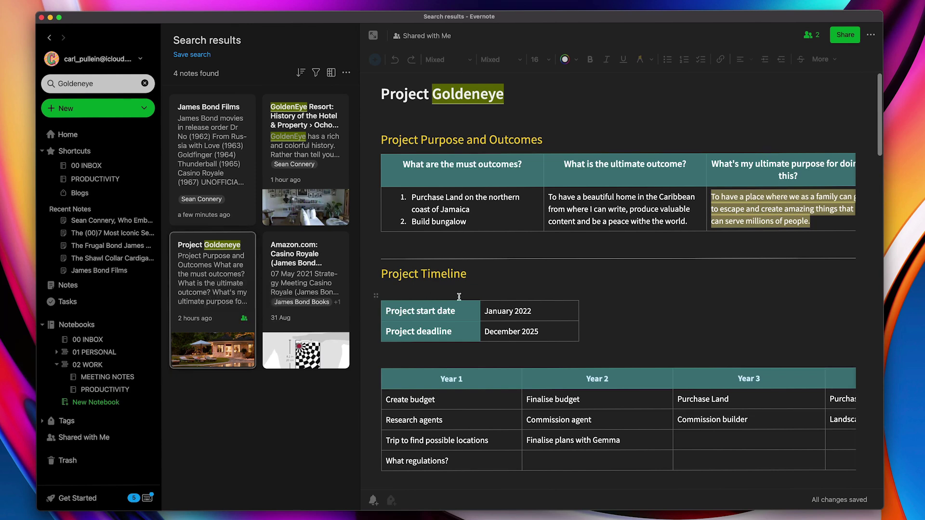
click(303, 300)
scroll(588, 318, down, 5)
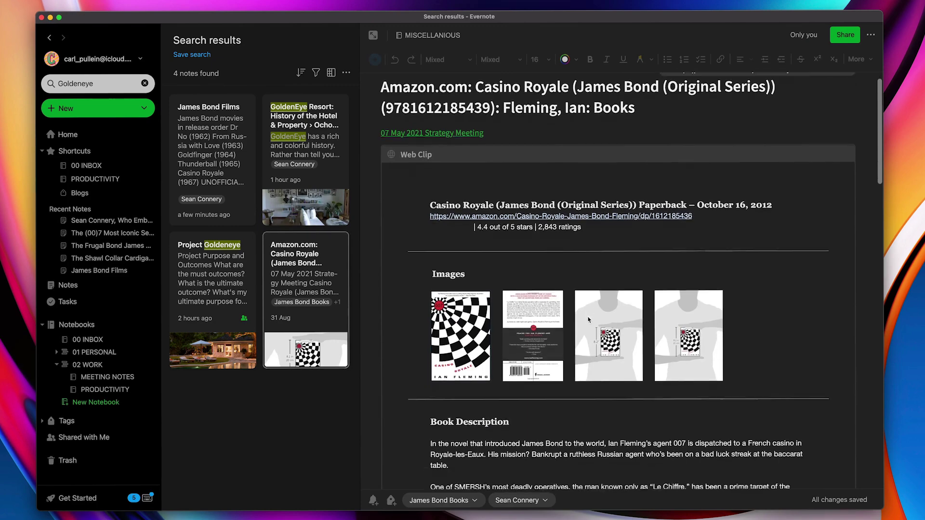
scroll(588, 317, down, 10)
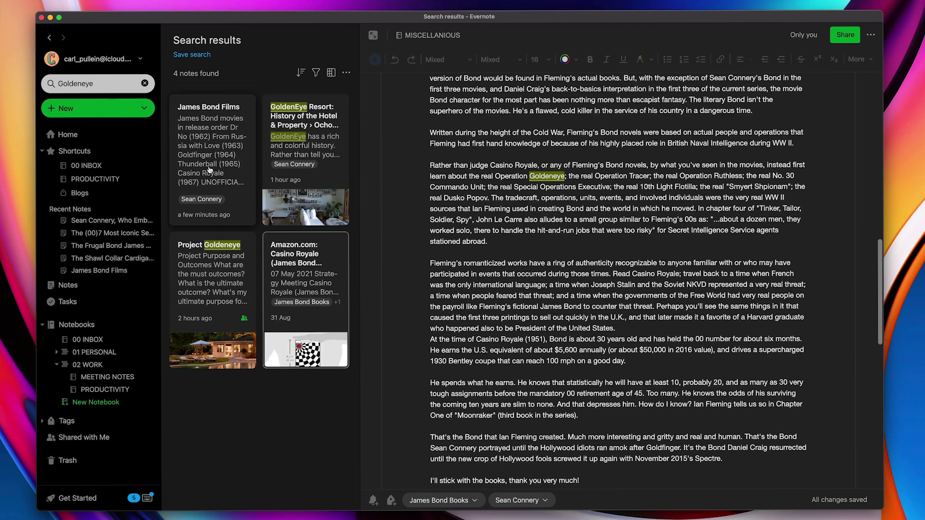
Save the Goldeneye search as 'PROJECT GOLDENEYE 1' in Shortcuts and open that shortcut
click(190, 55)
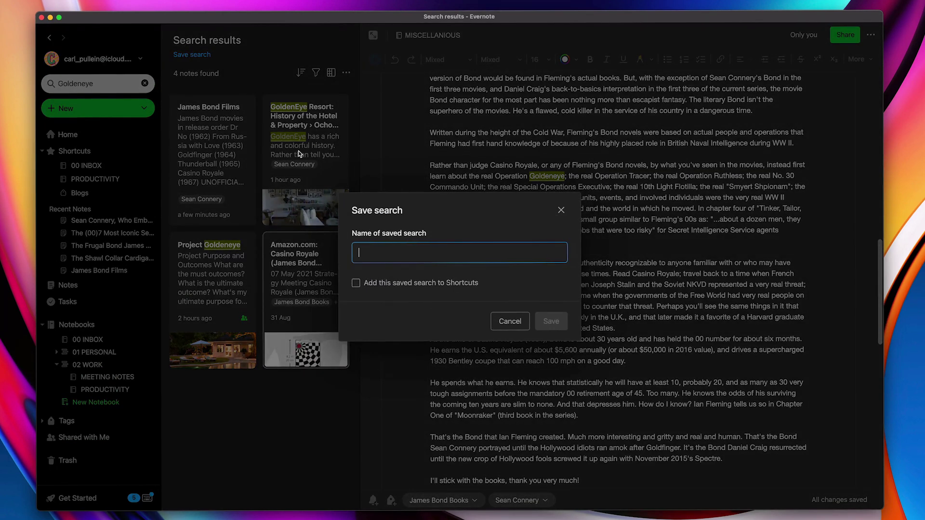
text(PROJEC)
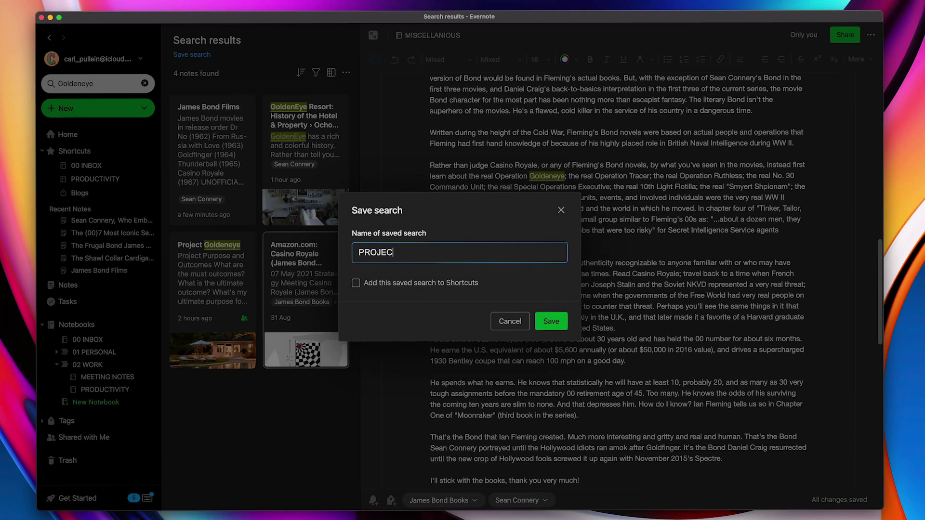
text(OLDENEYE)
click(356, 284)
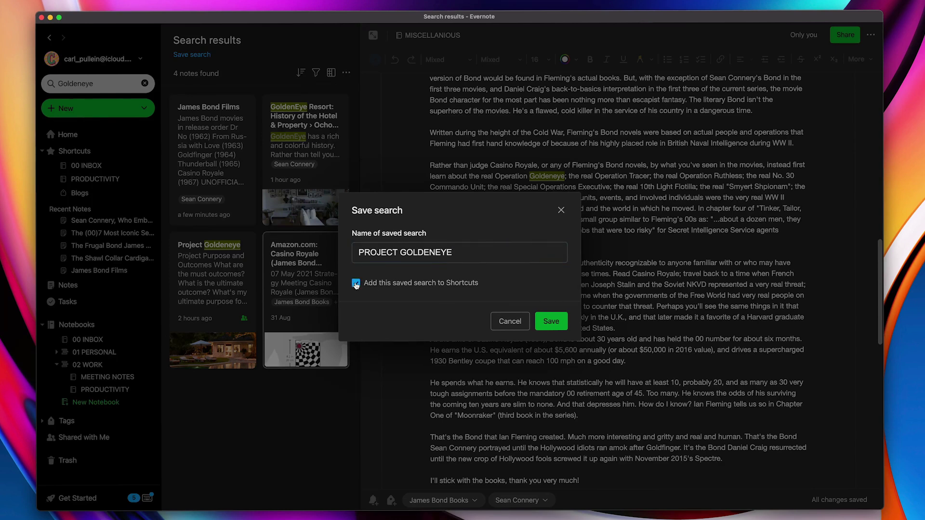
click(554, 324)
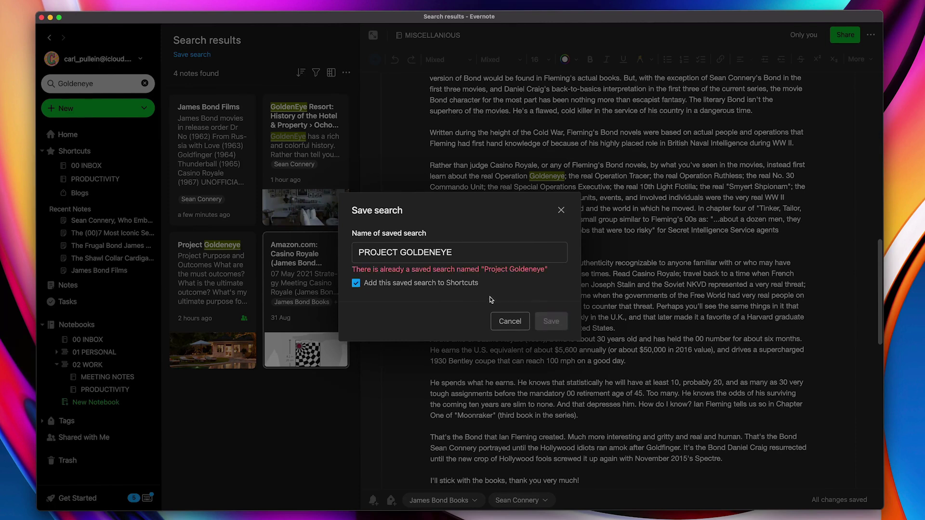
click(456, 252)
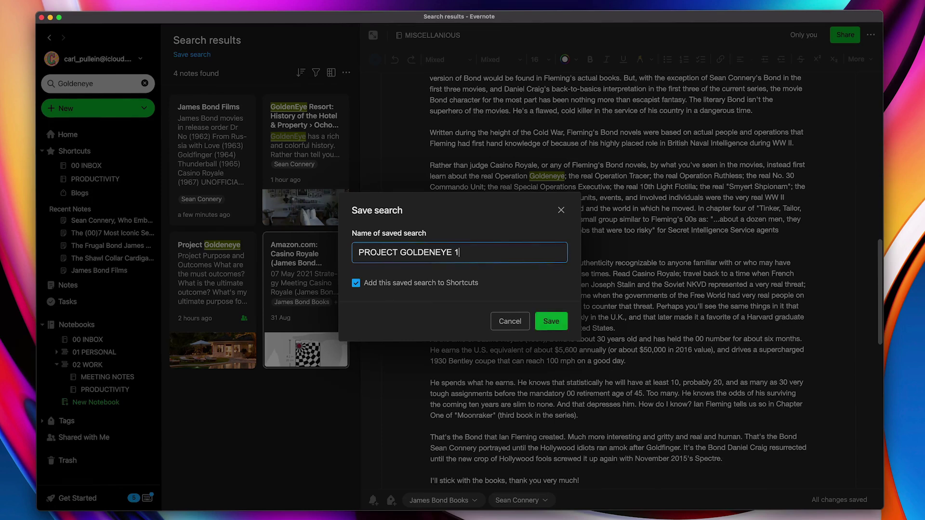
text(1)
click(551, 321)
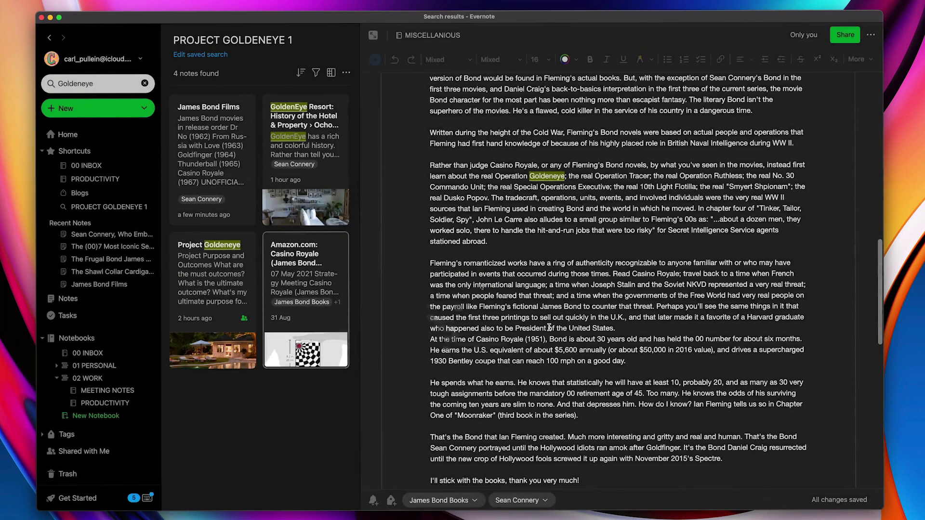
click(87, 208)
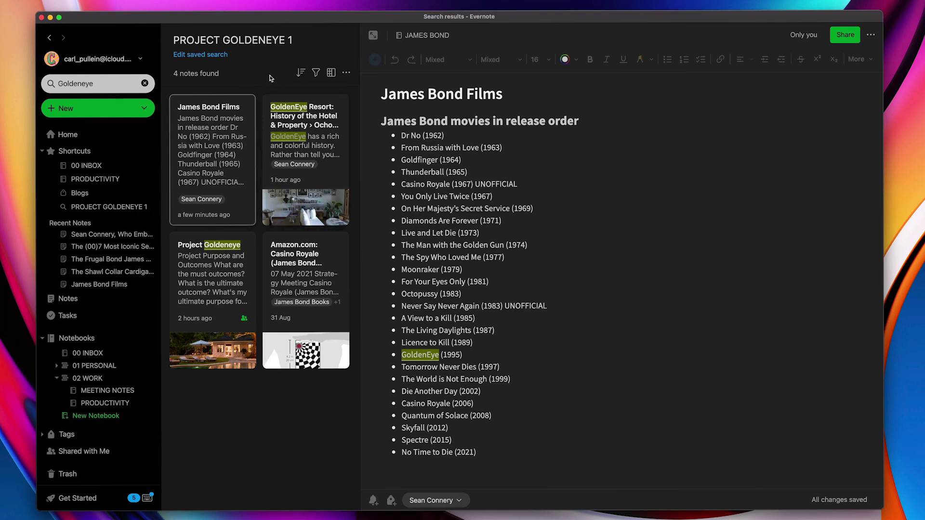
click(316, 73)
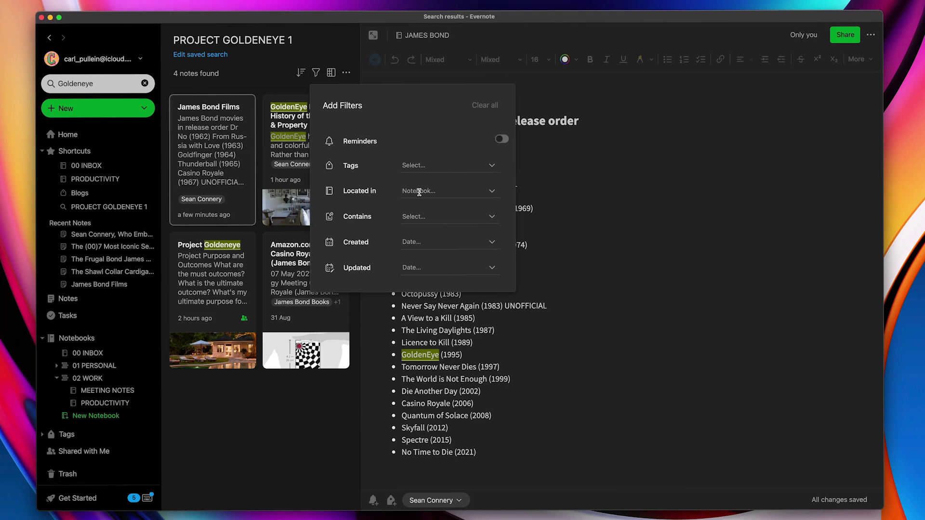
click(491, 217)
scroll(504, 251, down, 5)
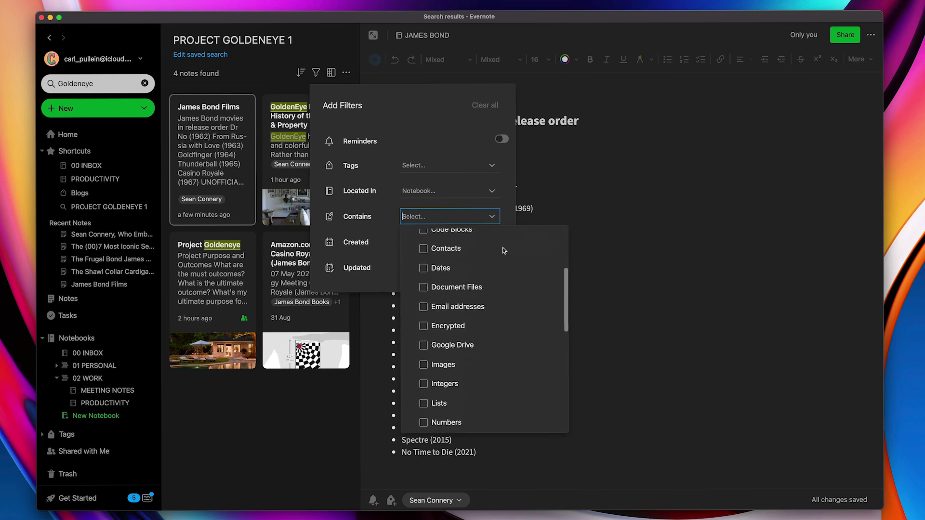
scroll(504, 251, down, 6)
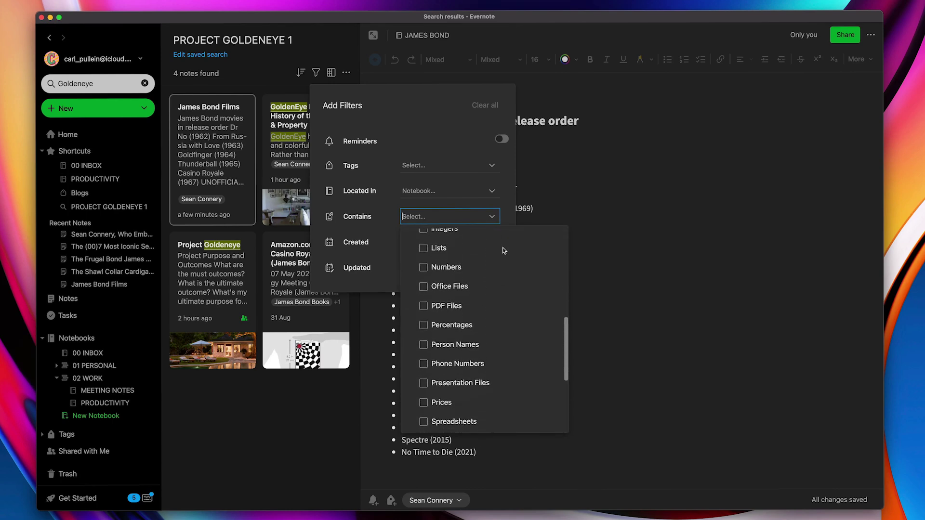
scroll(503, 250, down, 5)
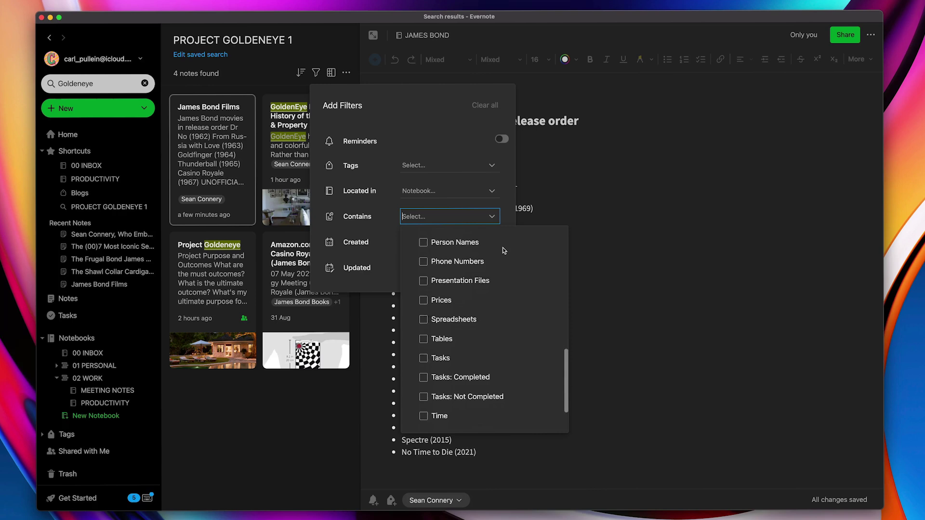
scroll(504, 251, down, 1)
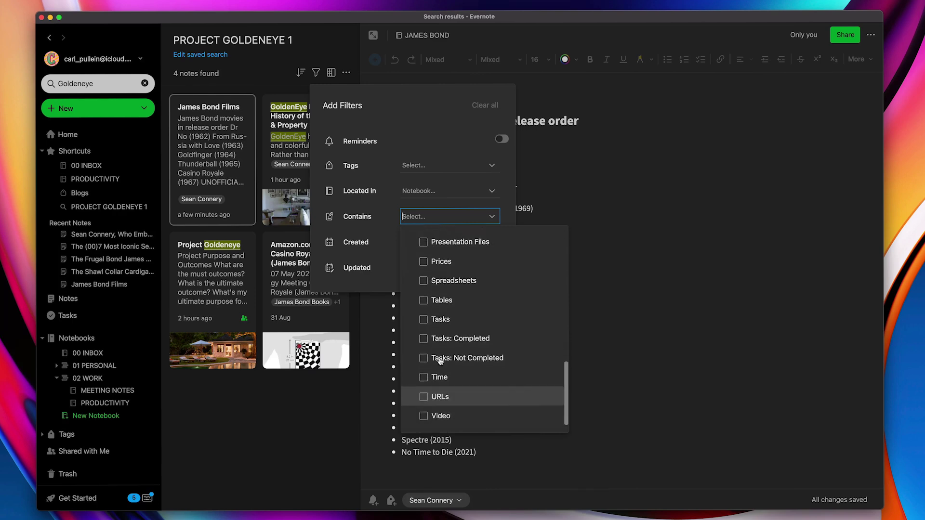
scroll(456, 378, down, 1)
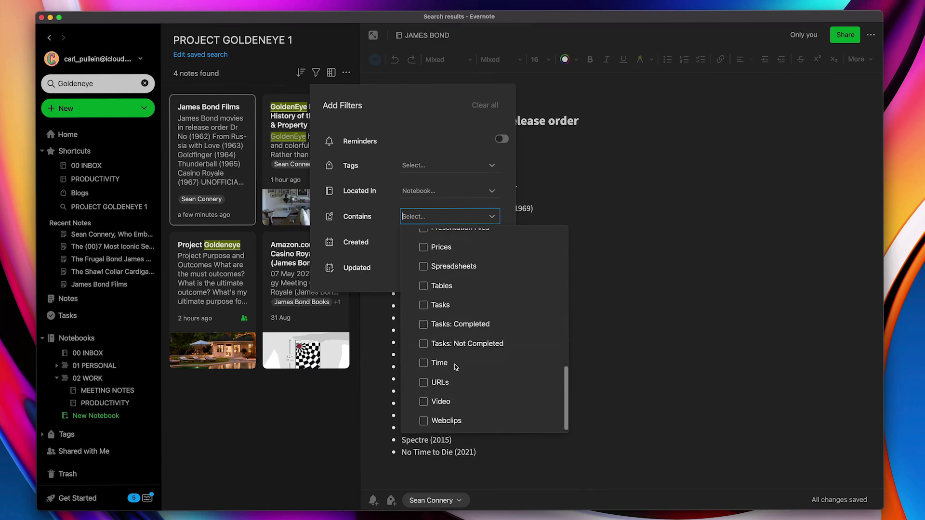
scroll(455, 367, up, 10)
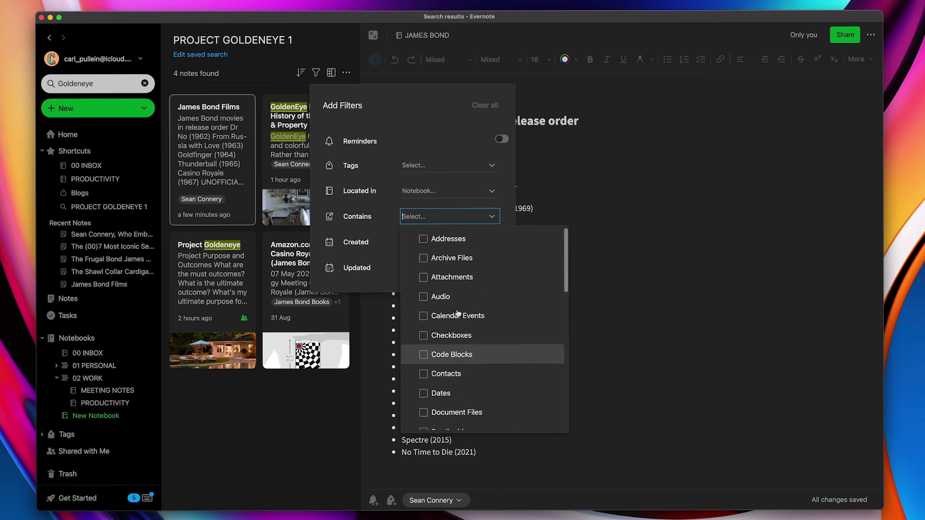
click(444, 217)
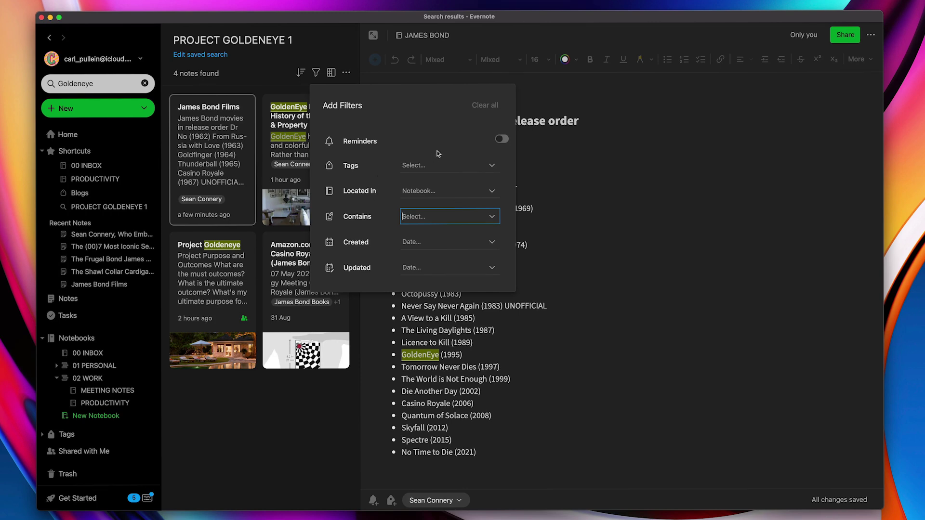
click(589, 254)
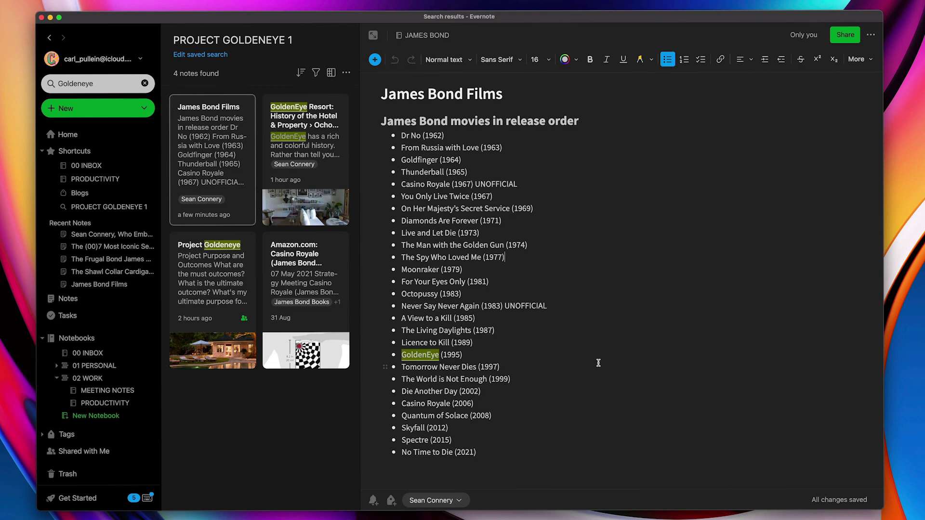
Launch Safari, Google 'Ian Fleming Goldeneye' and open the Goldeneye (estate) Wikipedia article
key(super+space)
text(safari)
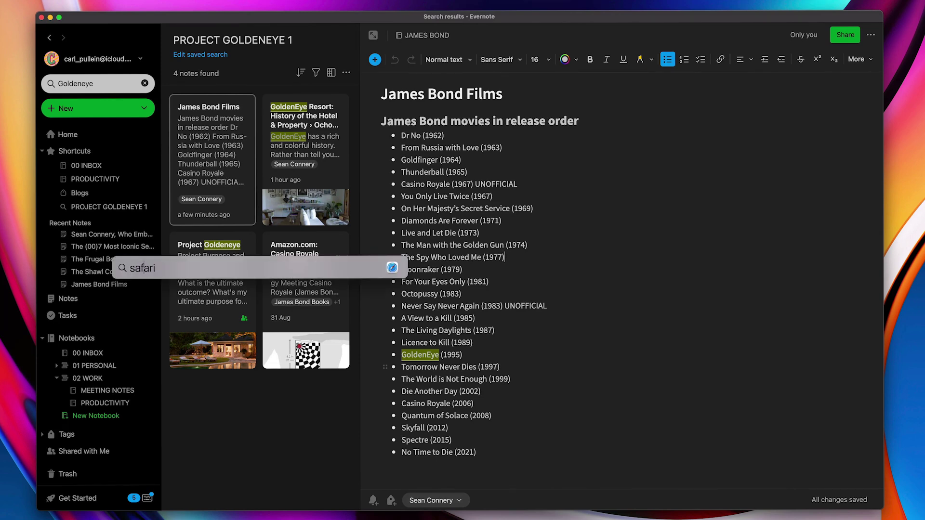
key(Return)
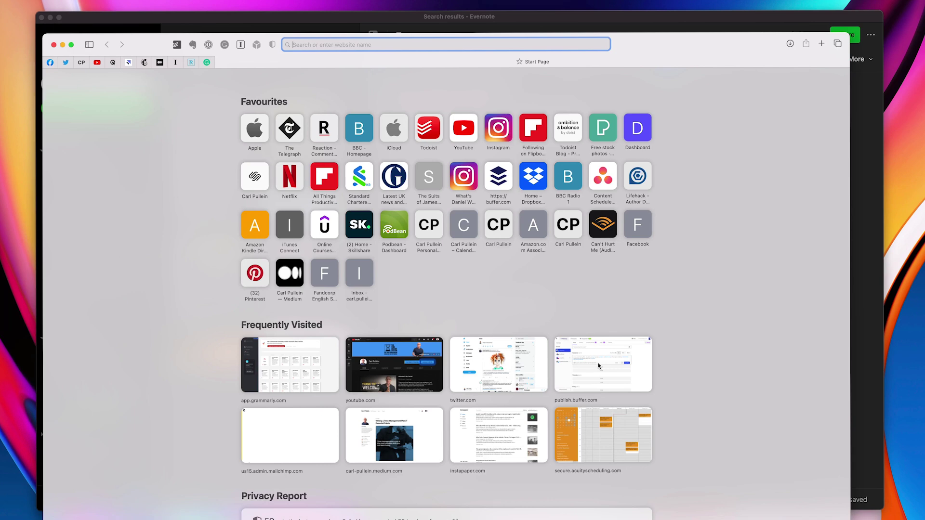
text(Ian Fleming Goldeneye)
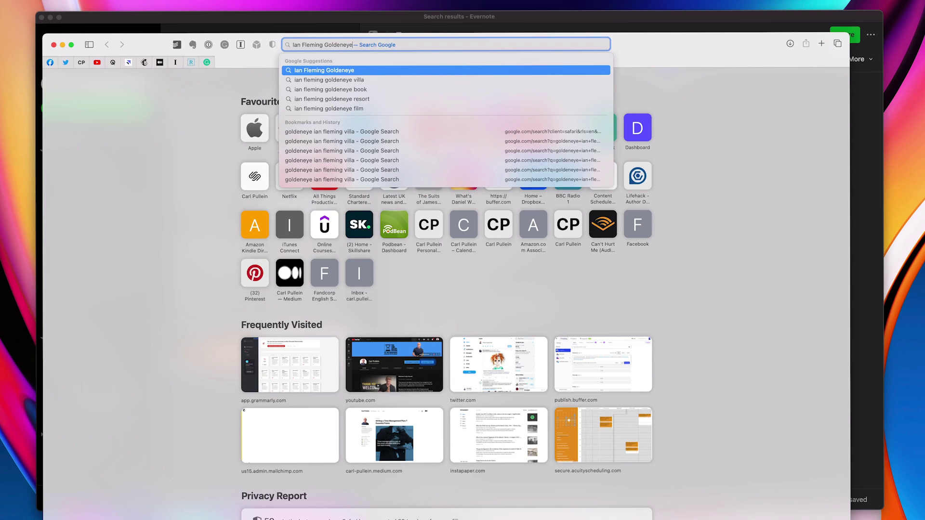
key(Return)
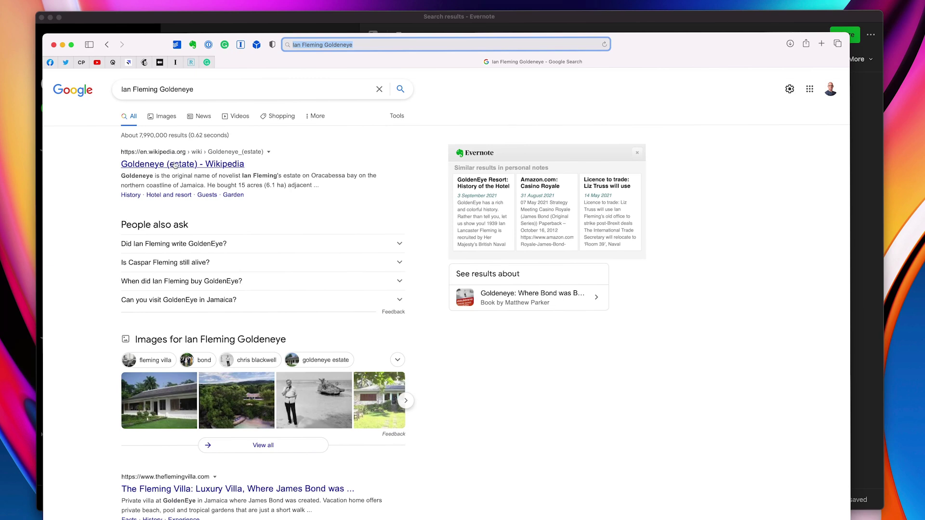
click(217, 166)
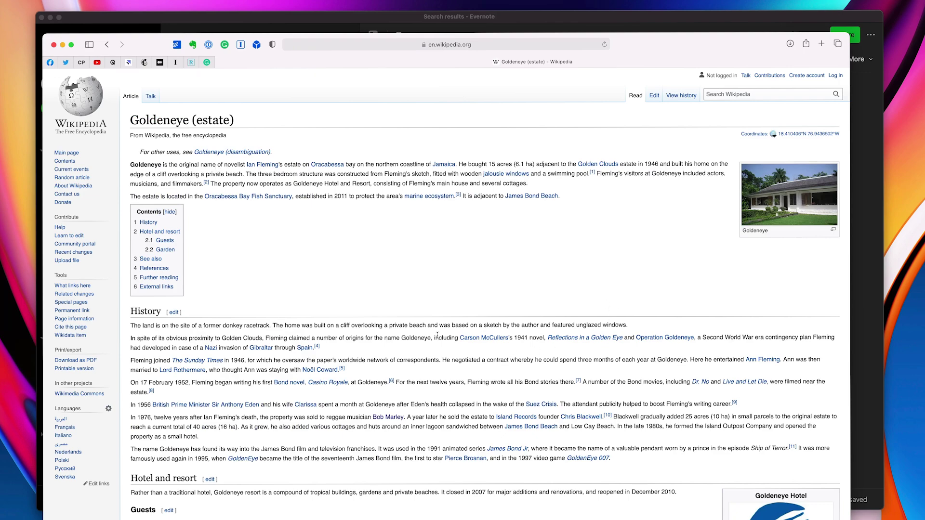
scroll(436, 334, down, 15)
scroll(438, 335, up, 15)
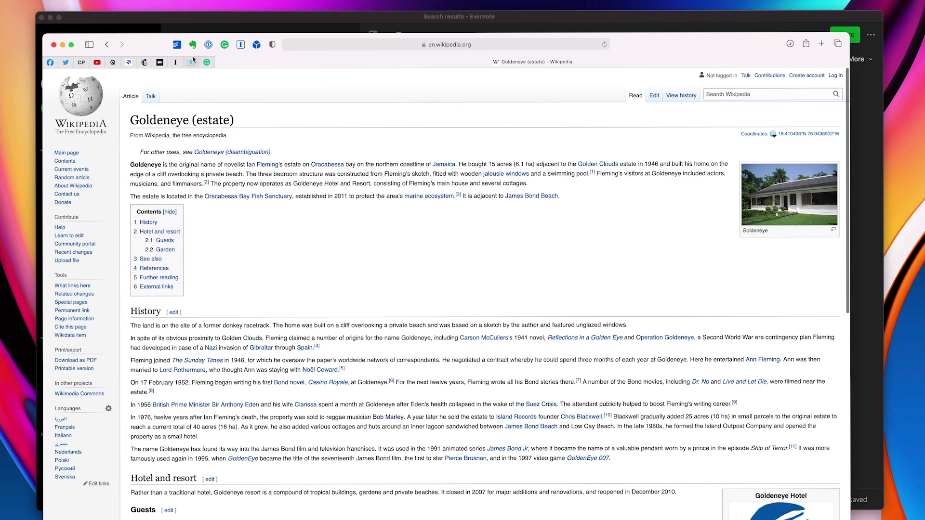
Clip the page as a simplified article into 00 INBOX and open it in the Evernote desktop app
click(194, 45)
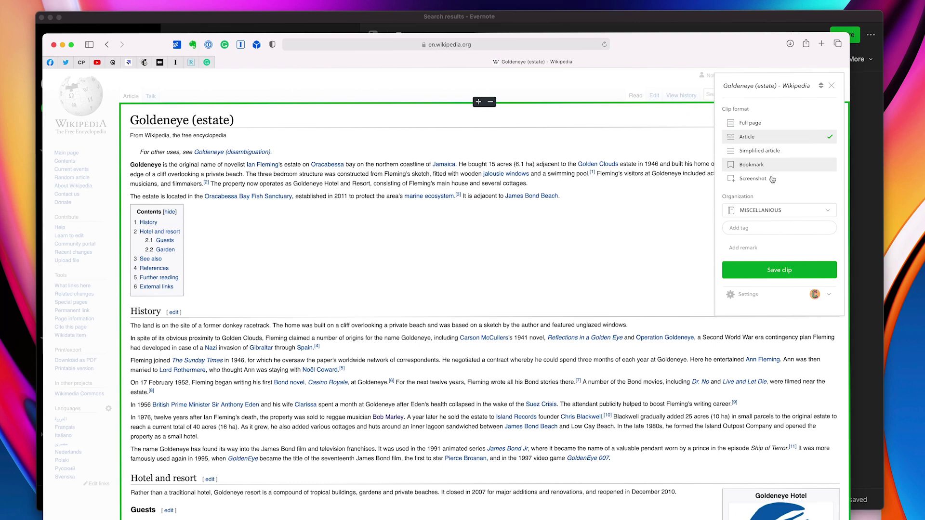
click(828, 214)
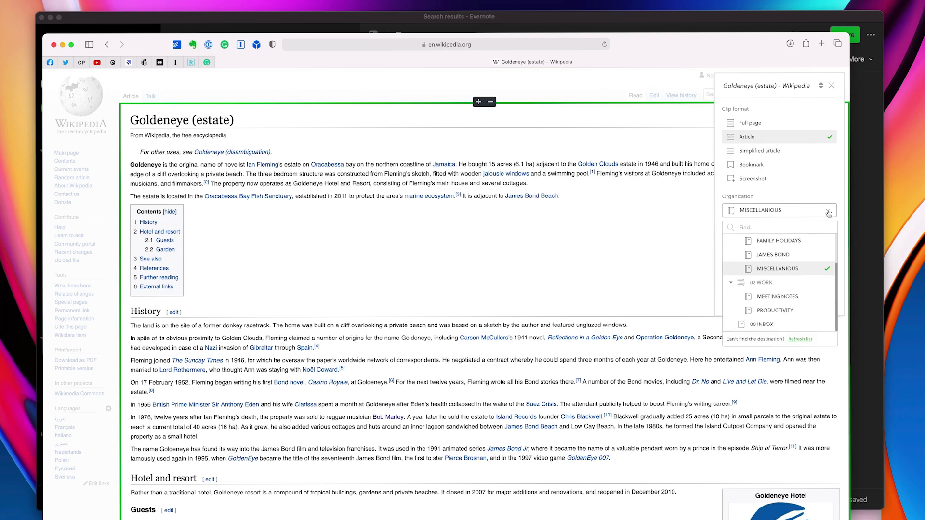
click(766, 323)
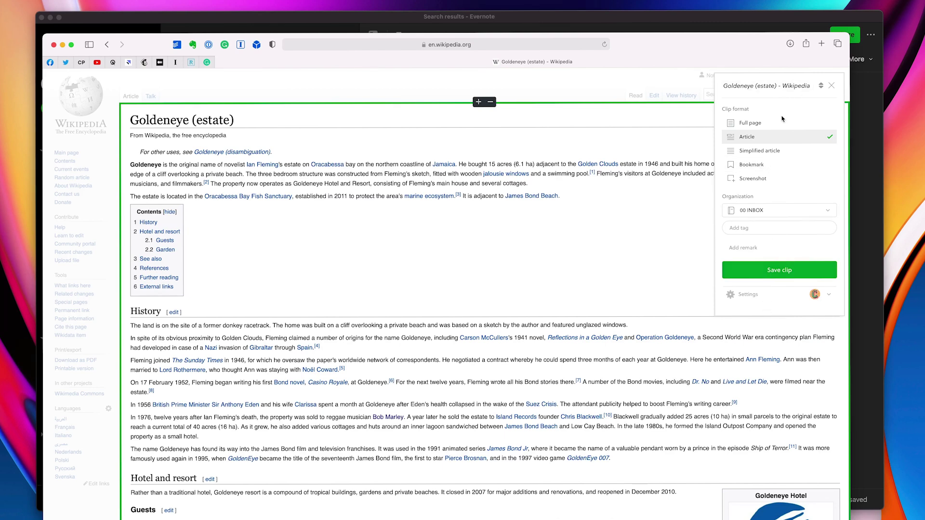
click(770, 151)
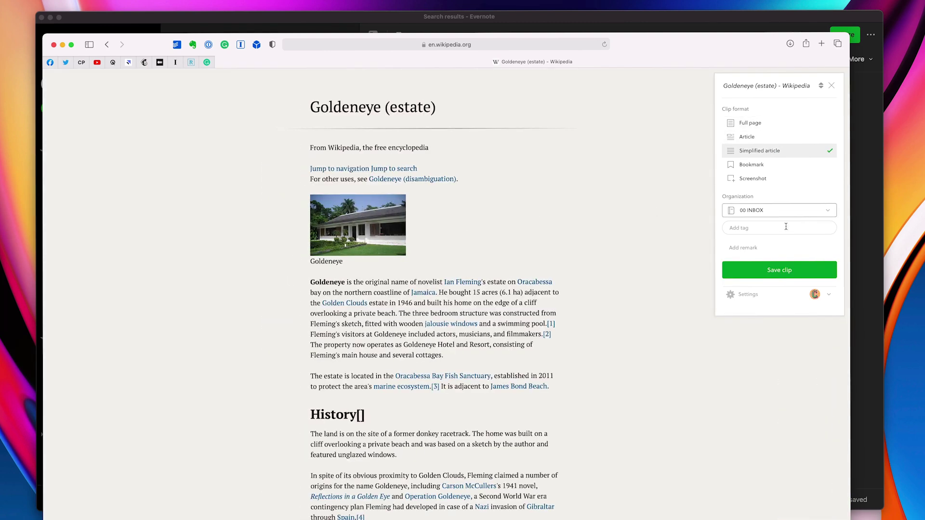
click(784, 271)
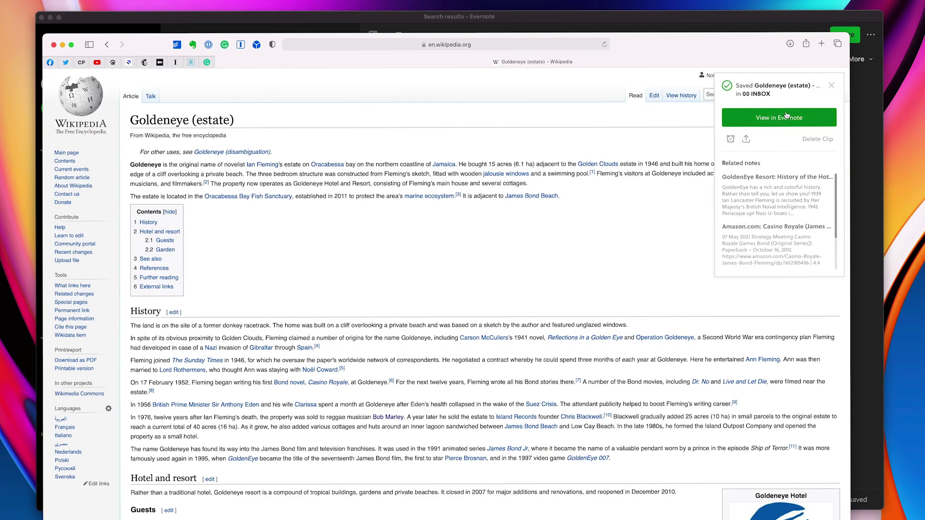
click(786, 115)
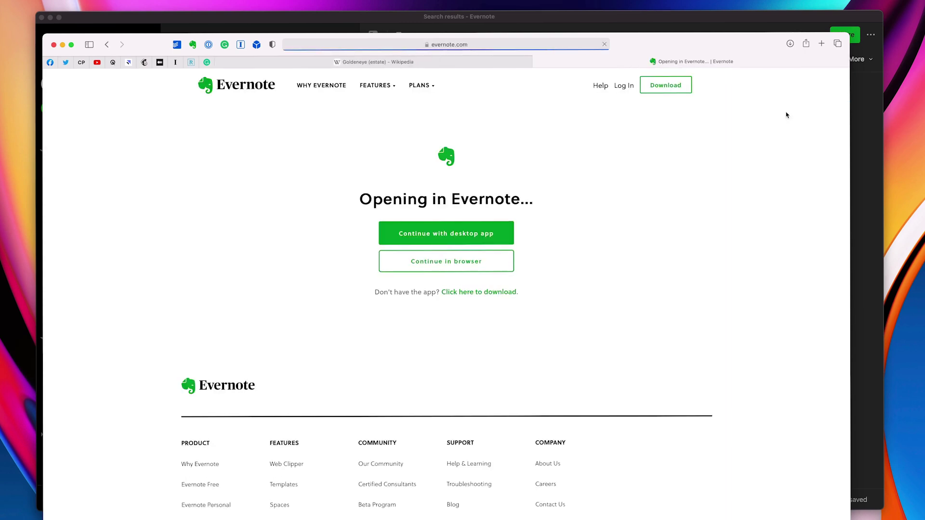
click(459, 236)
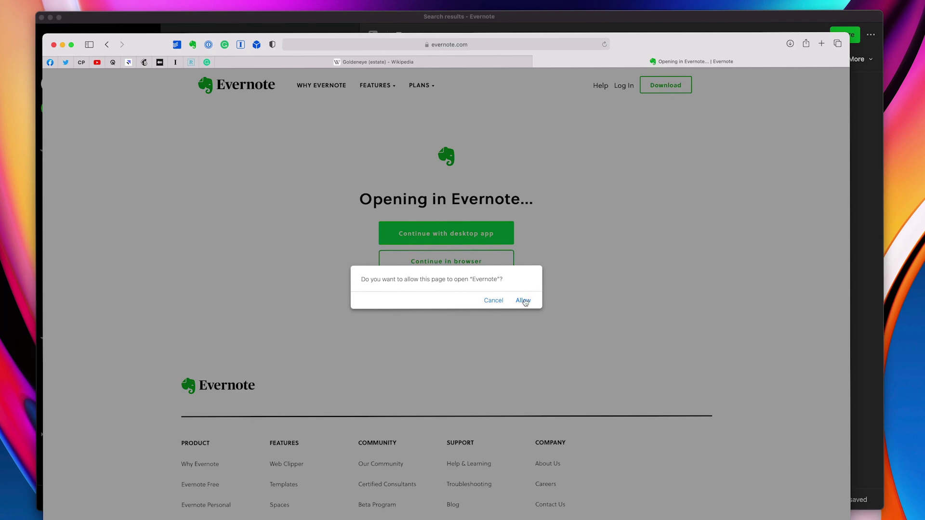
click(523, 301)
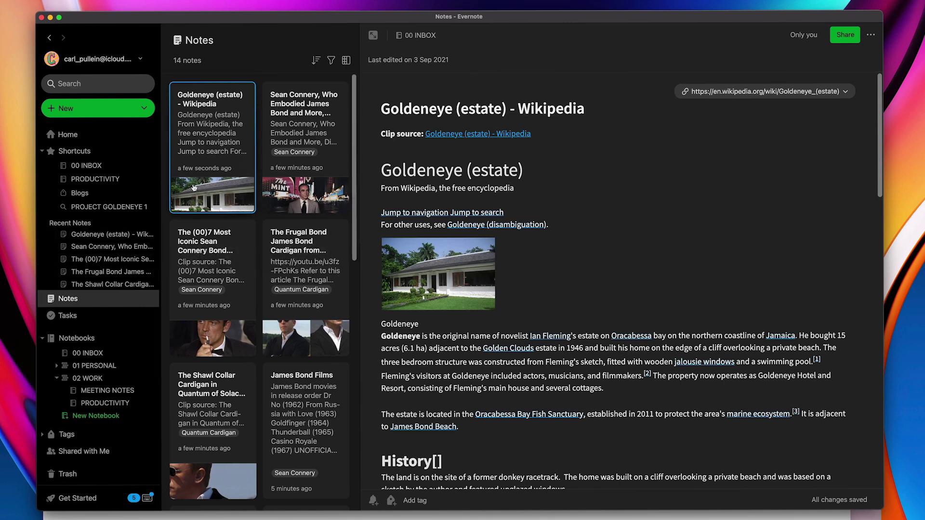
Confirm PROJECT GOLDENEYE 1 lists the Goldeneye (estate) clip, then switch to the 00 INBOX notebook
click(119, 207)
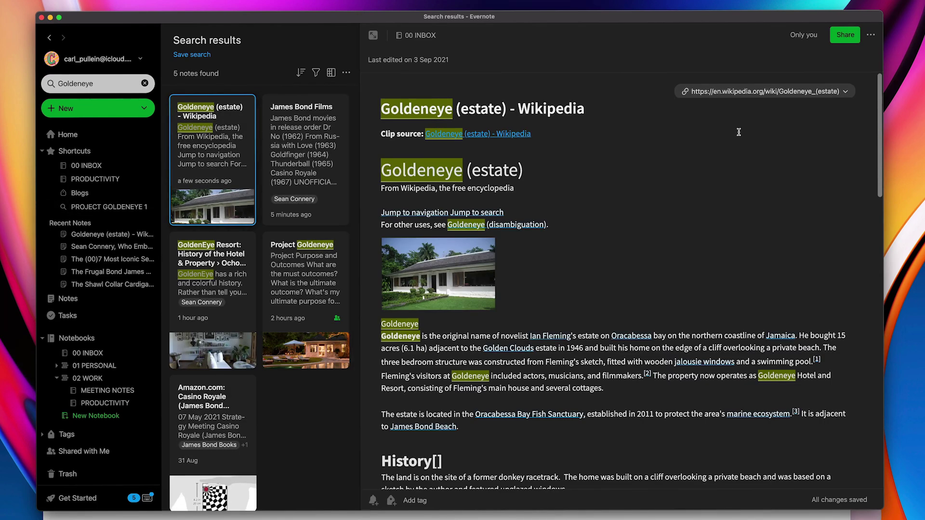
scroll(634, 248, down, 1)
scroll(634, 247, down, 10)
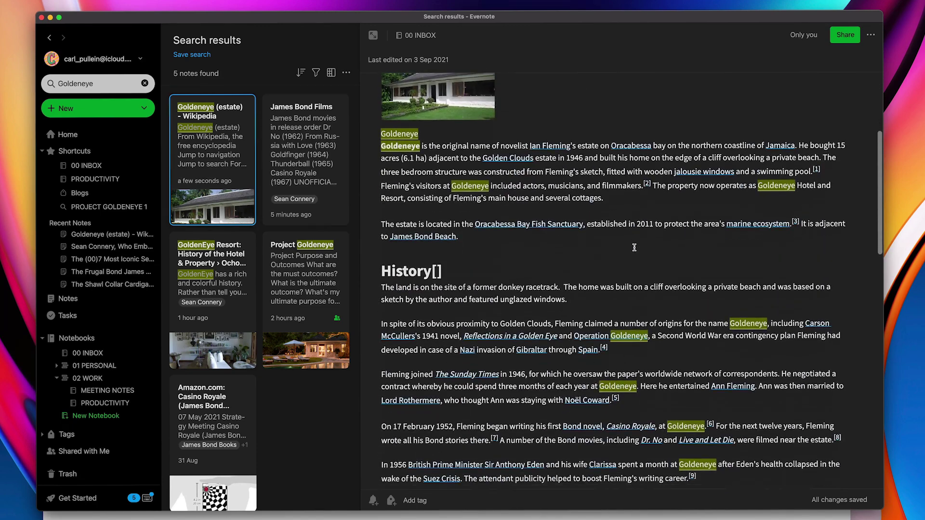
scroll(633, 247, up, 10)
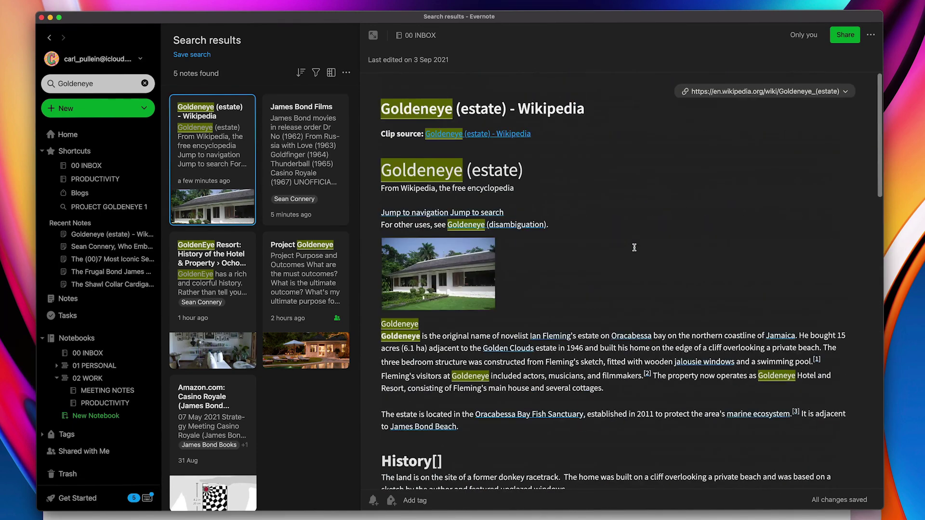
click(85, 166)
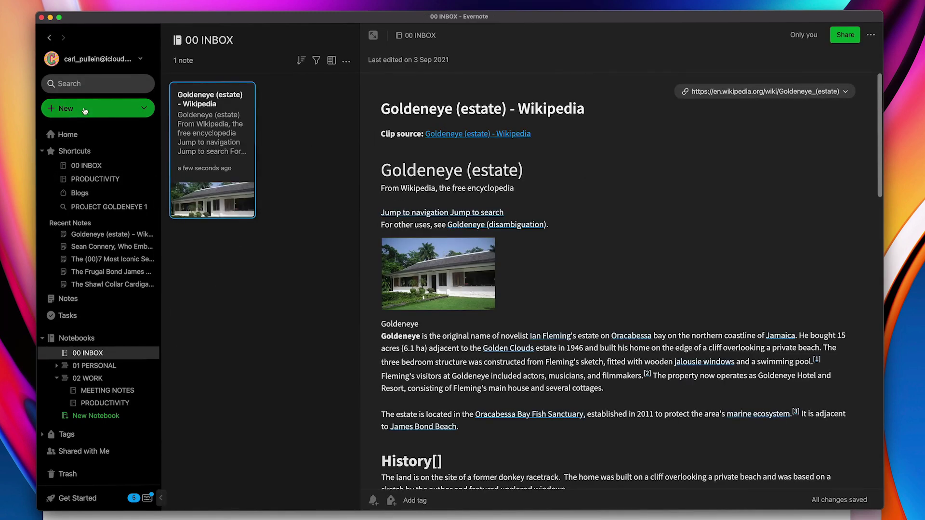
Create a 00 INBOX note titled 'Remember this idea for next week's meeting', fixing the typos
click(98, 113)
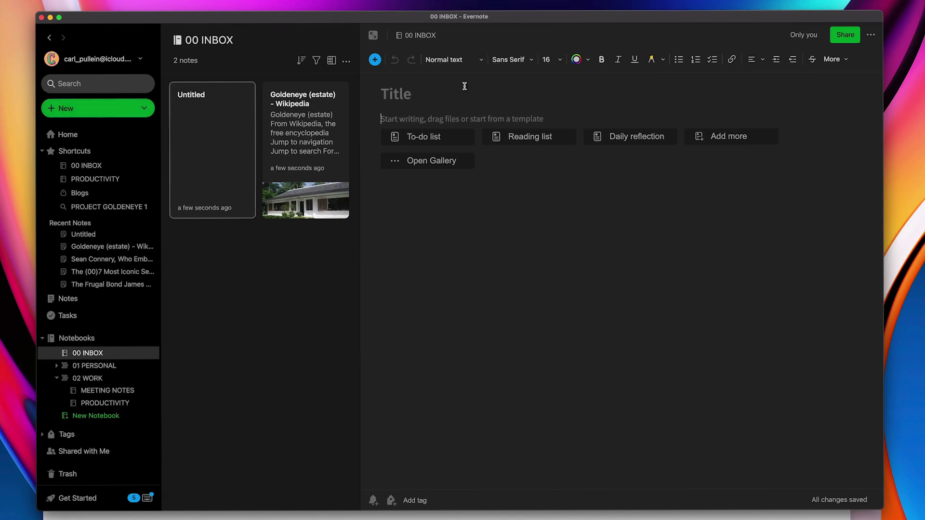
click(406, 94)
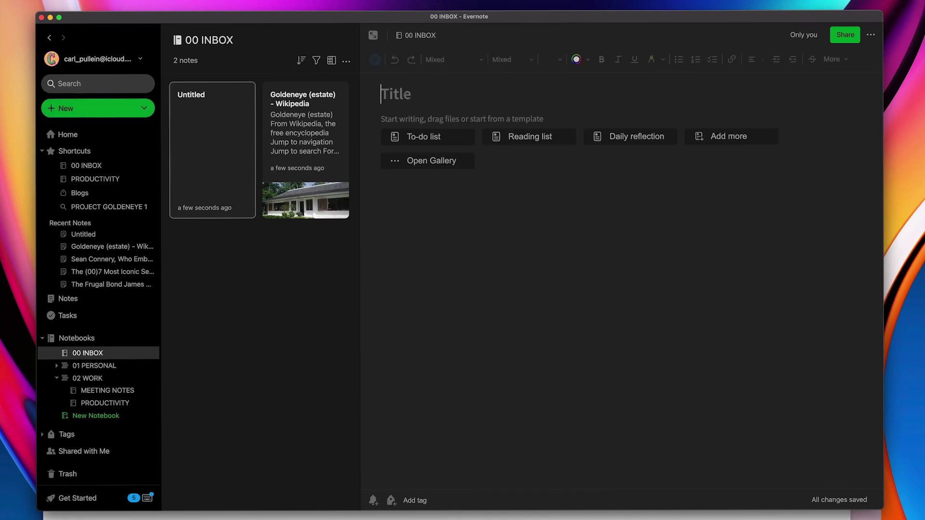
text(REmember this id)
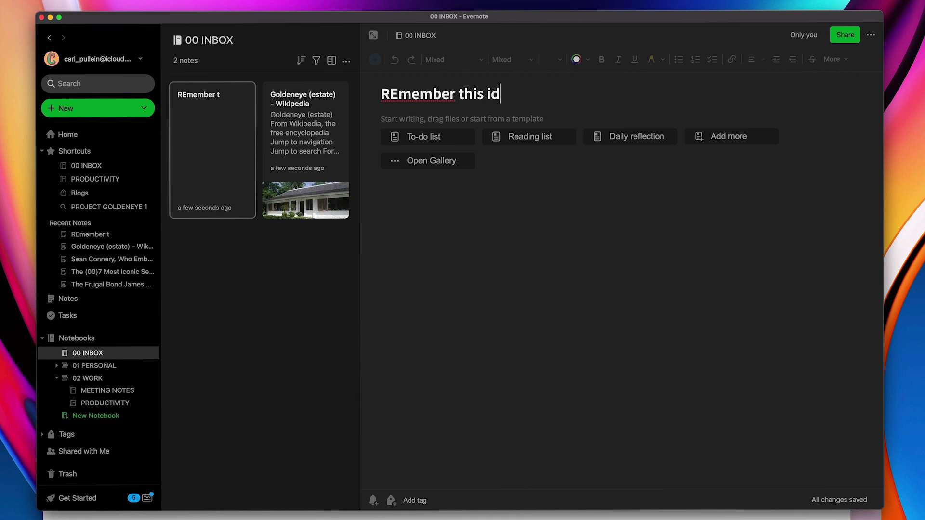
text(ea for next qwe)
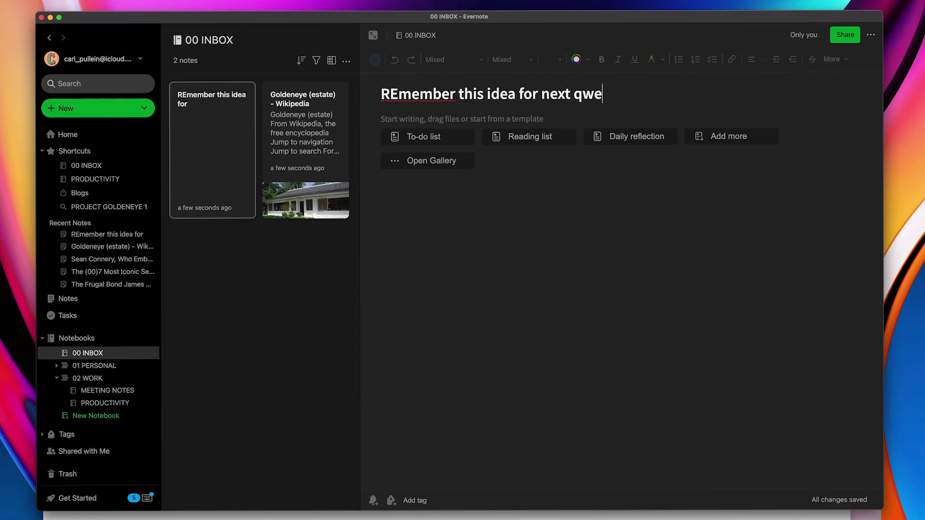
text(ek's meeting)
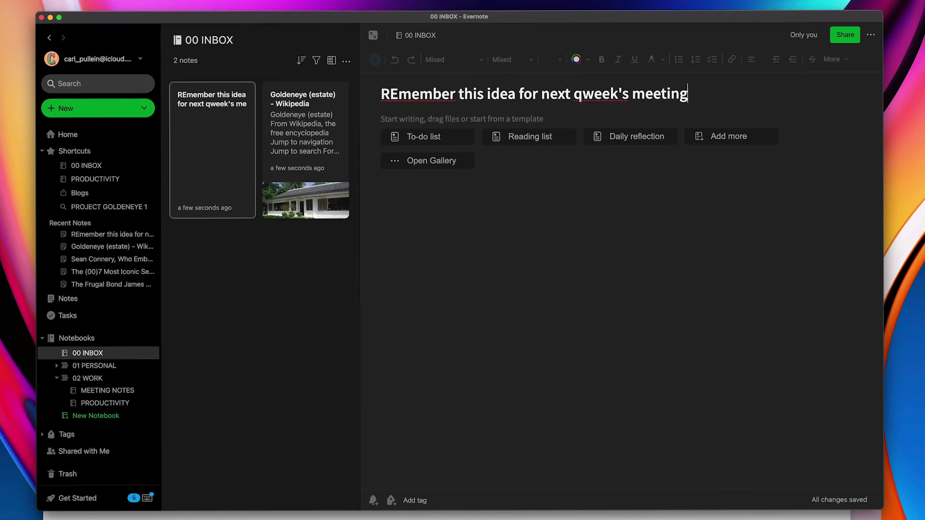
click(395, 94)
key(BackSpace)
text(e)
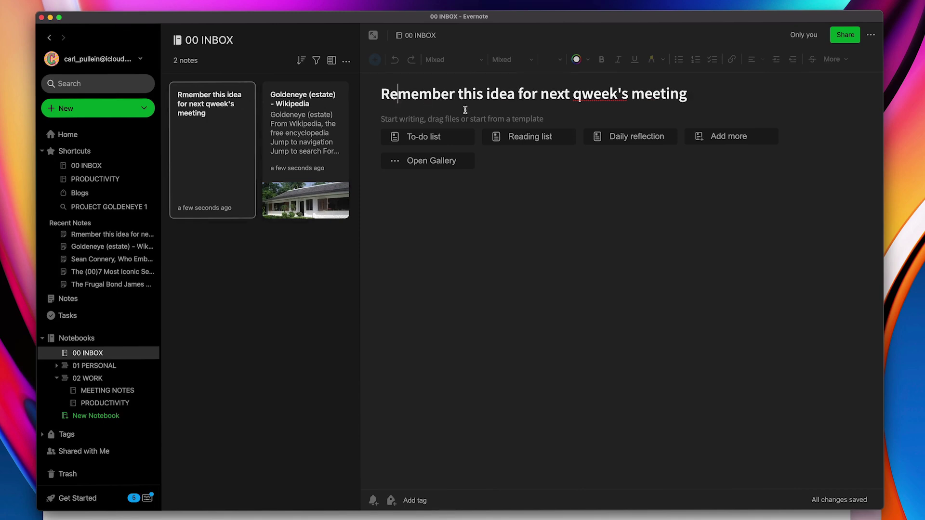
click(580, 96)
key(BackSpace)
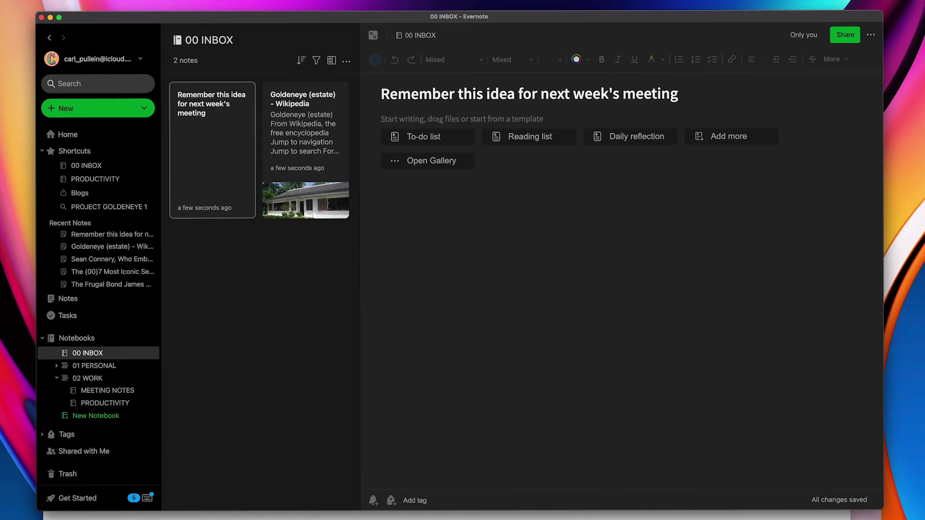
Write 'Organise trip to Goldeneye resort' in the note body
click(467, 144)
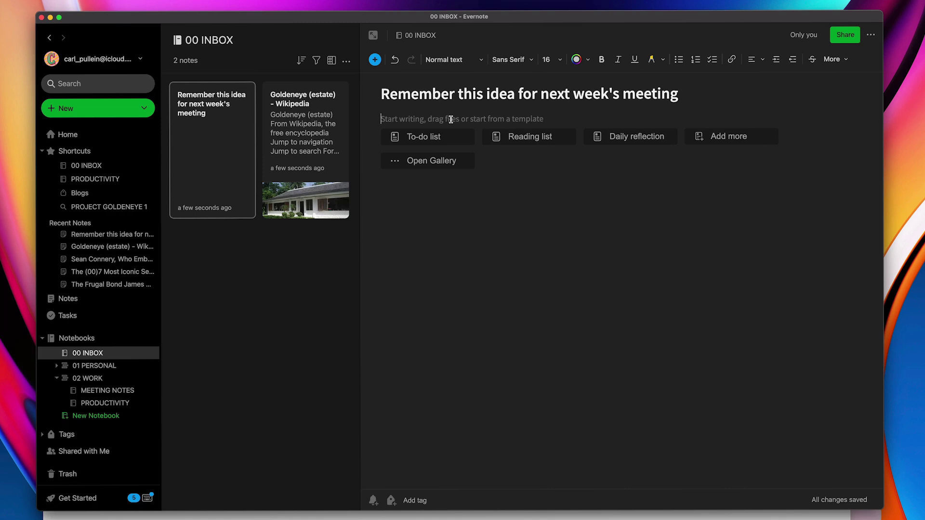
text(Orgas)
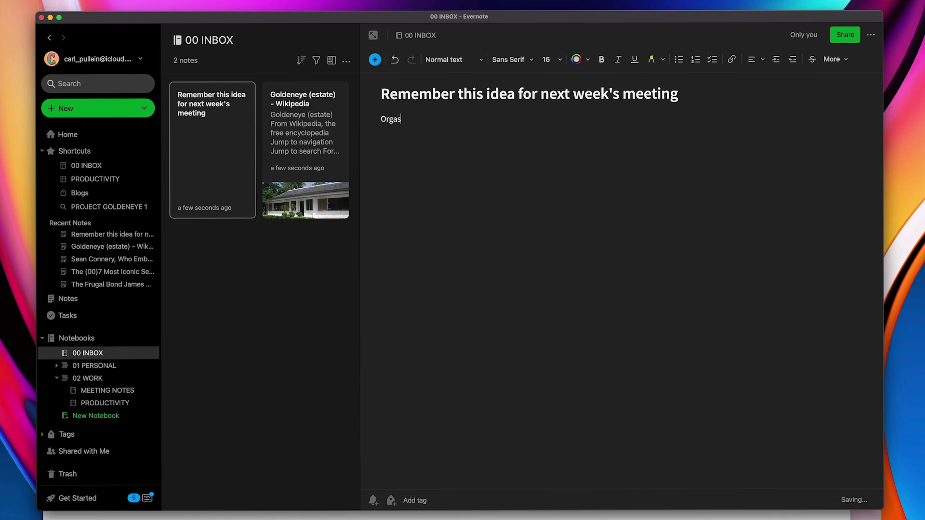
text(noi)
key(BackSpace)
key(BackSpace)
key(BackSpace)
key(BackSpace)
text(ise trip to Goldene)
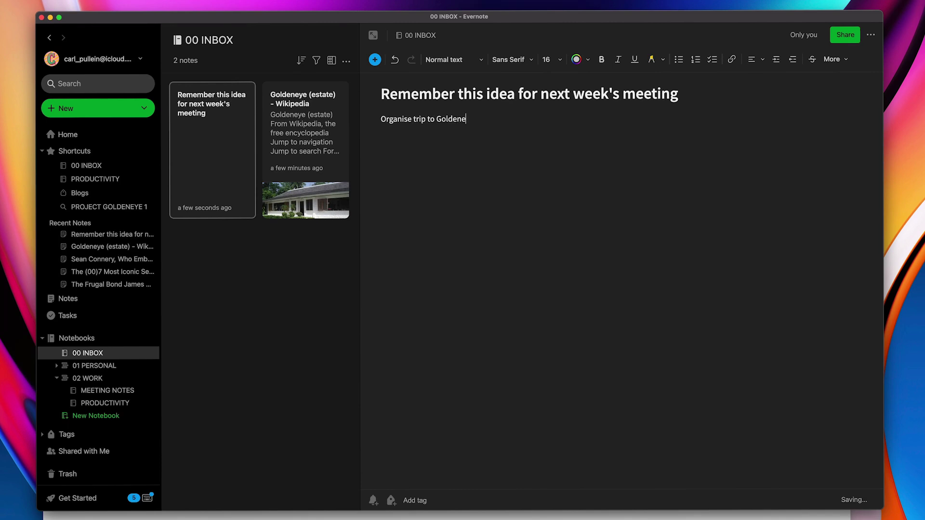
text(ye resort)
key(Return)
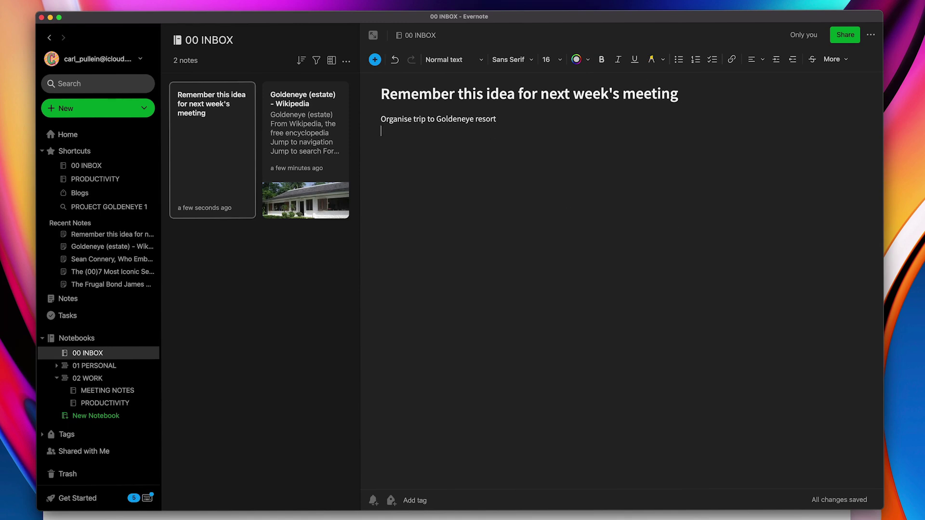
click(310, 105)
click(213, 112)
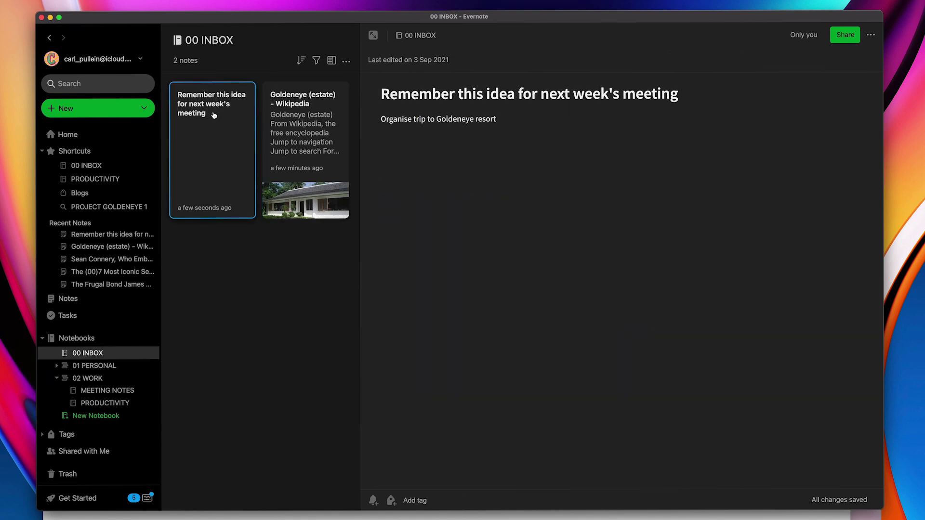
Open and rerun the PROJECT GOLDENEYE 1 saved search until it lists all six notes
click(129, 207)
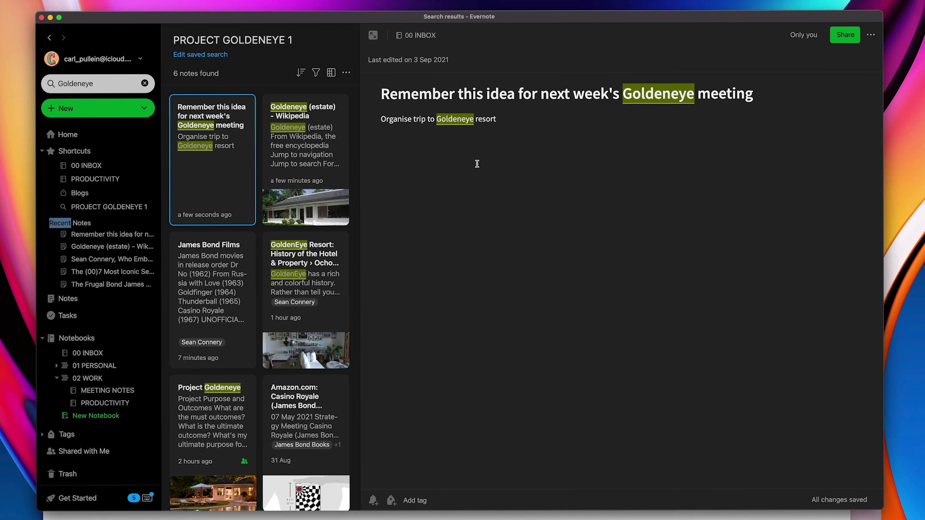
click(122, 206)
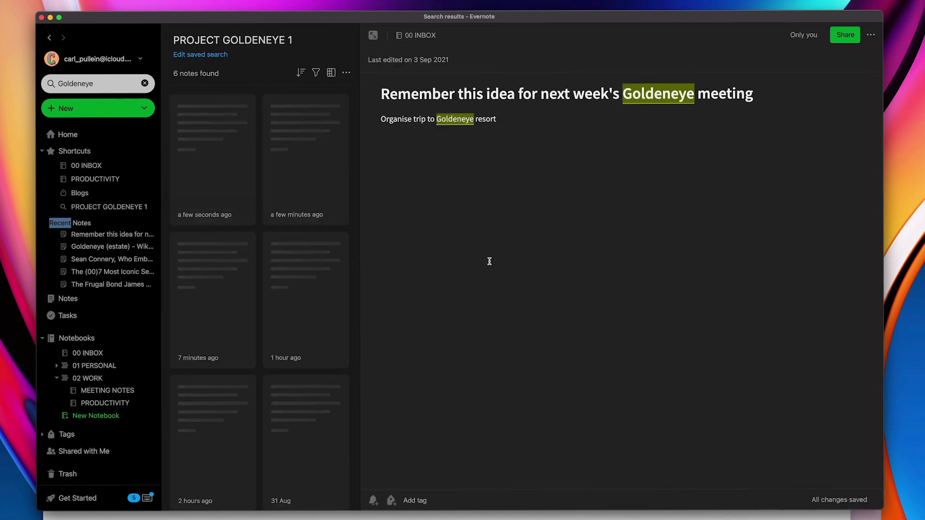